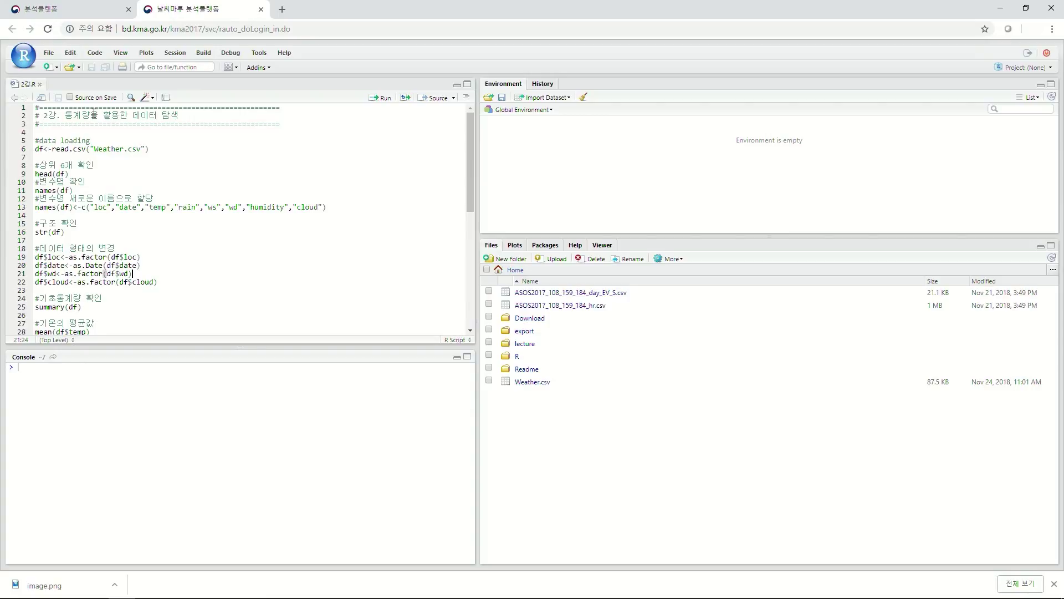
Load Weather.csv into the data frame df and show its first six rows.
click(49, 148)
key(ctrl+Return)
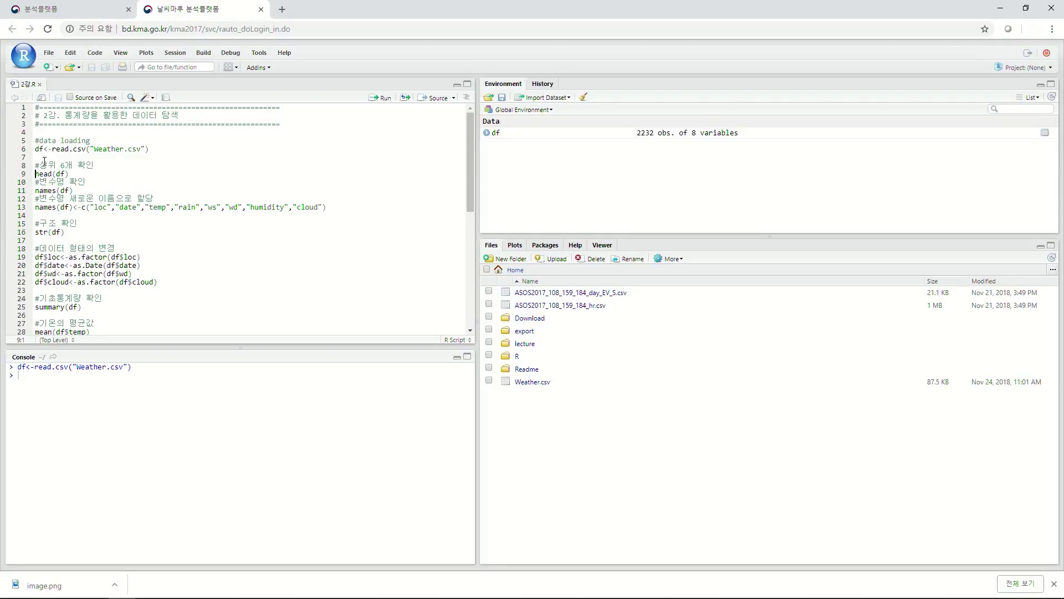
key(ctrl+Return)
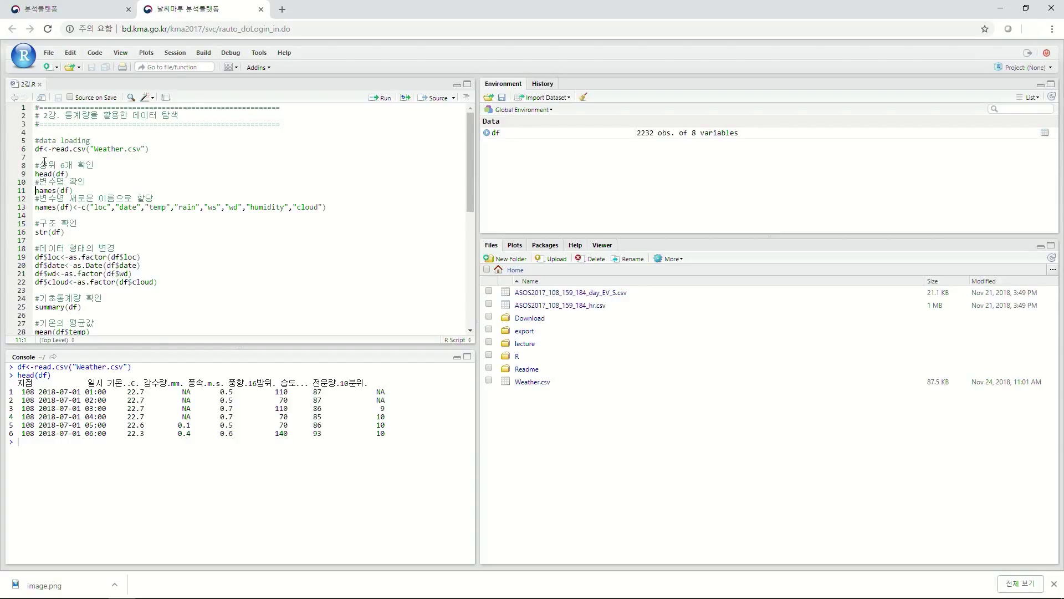
Rename df's columns to loc, date, temp, rain, ws, wd, humidity and cloud, listing the column names before and after.
key(ctrl+Return)
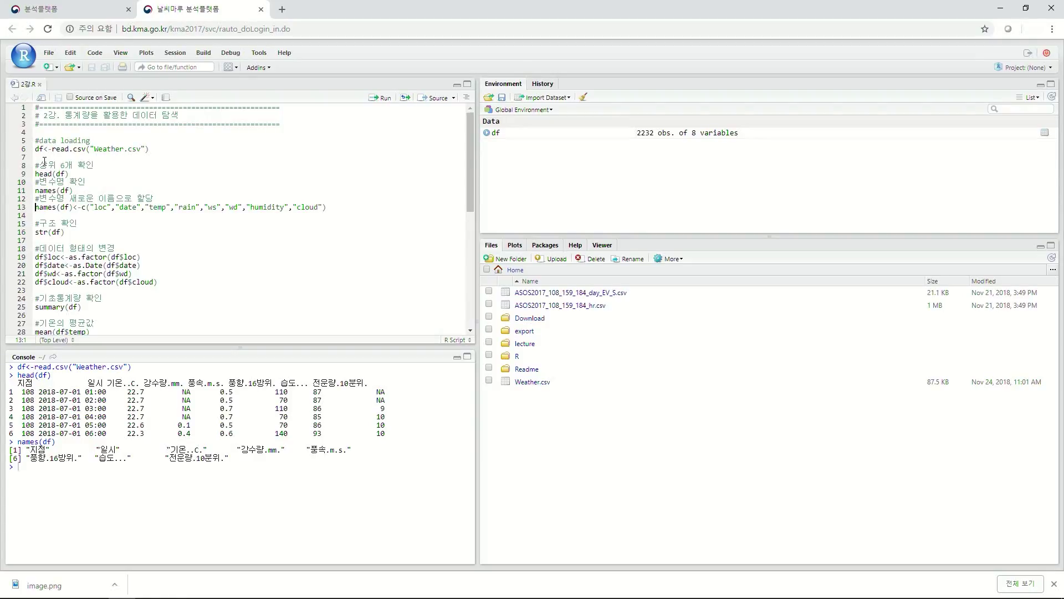
key(ctrl+Return)
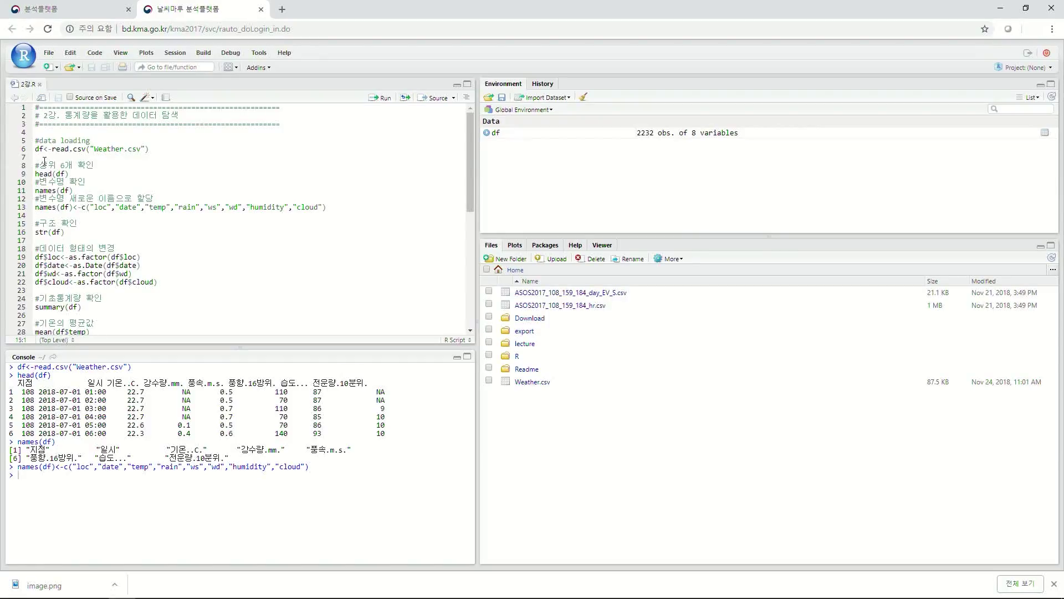
key(ctrl+Return)
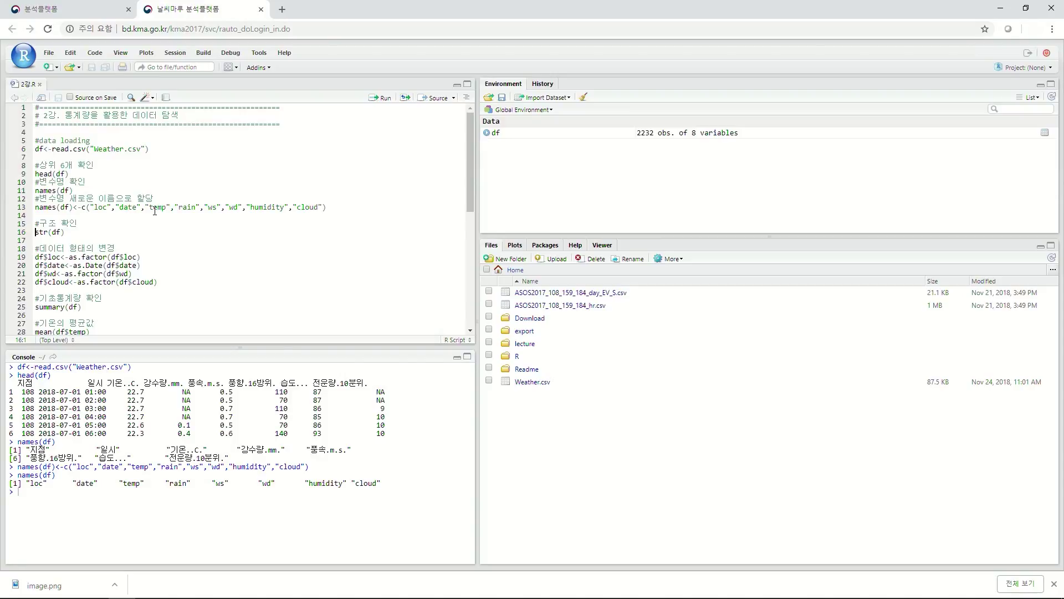
Display the structure of df and print only the values of its loc column.
key(ctrl+Return)
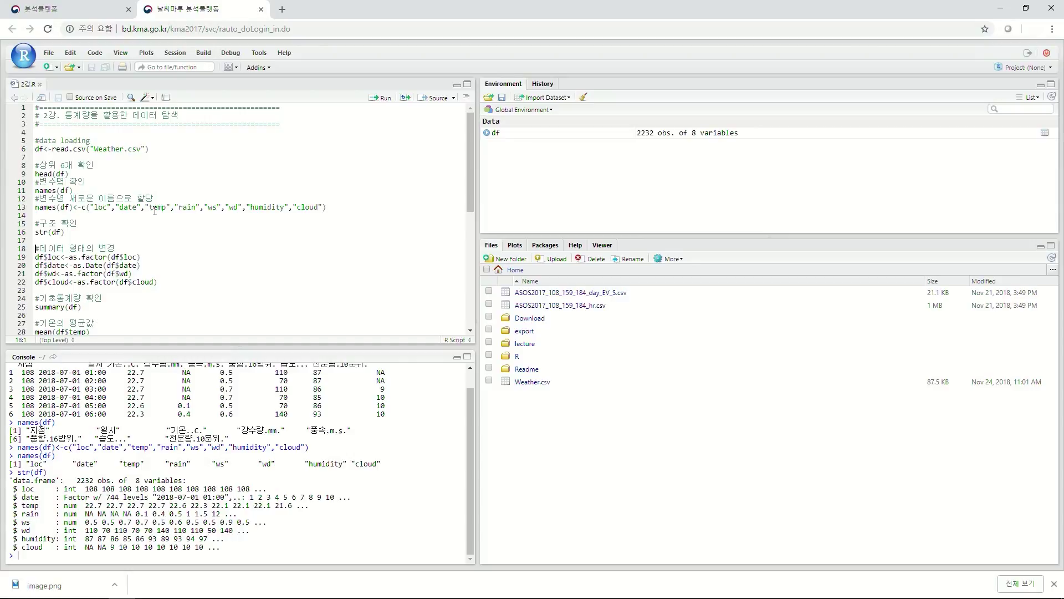
key(Right)
key(Right)
key(Home)
key(shift+Right)
key(shift+Right)
key(shift+Right)
key(shift+Right)
key(shift+Right)
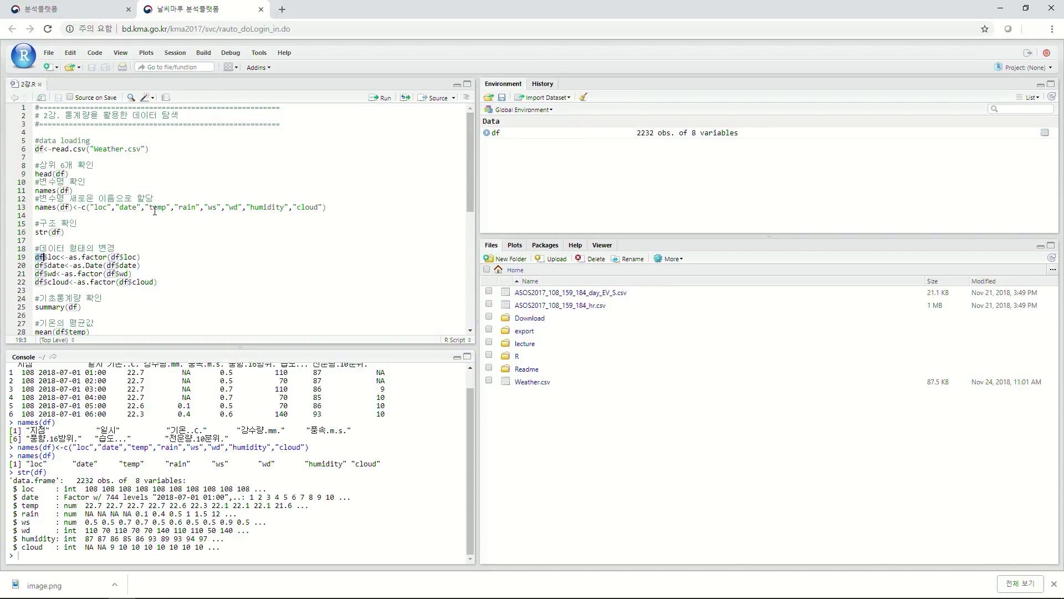
key(shift+Right)
key(ctrl+Return)
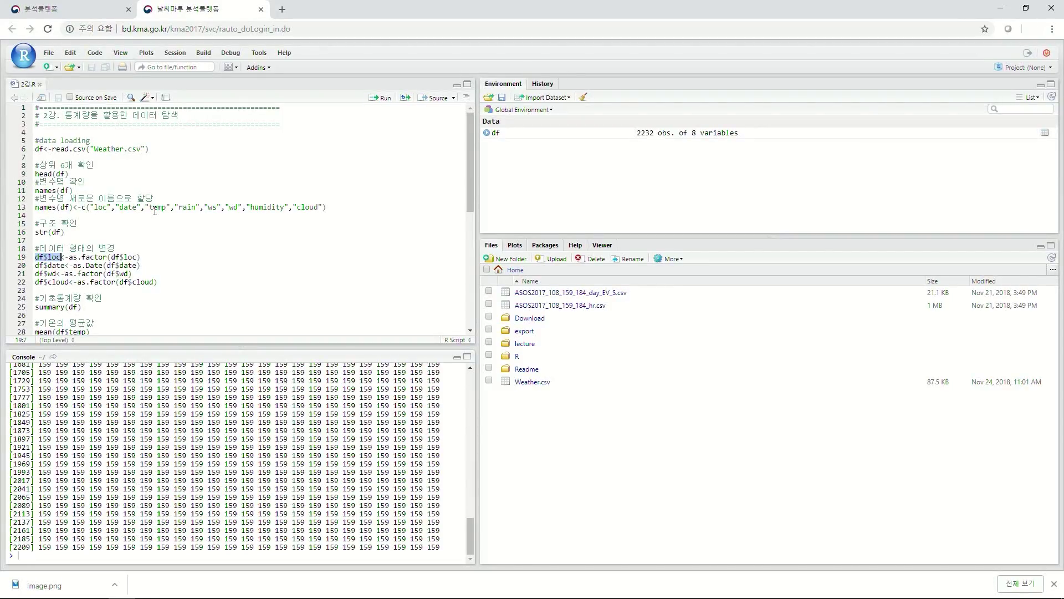
Convert df's loc, wd and cloud columns to factors and date to Date type, and run the summary of df.
key(Right)
key(Down)
key(shift+Down)
key(shift+Down)
key(shift+Down)
key(shift+Down)
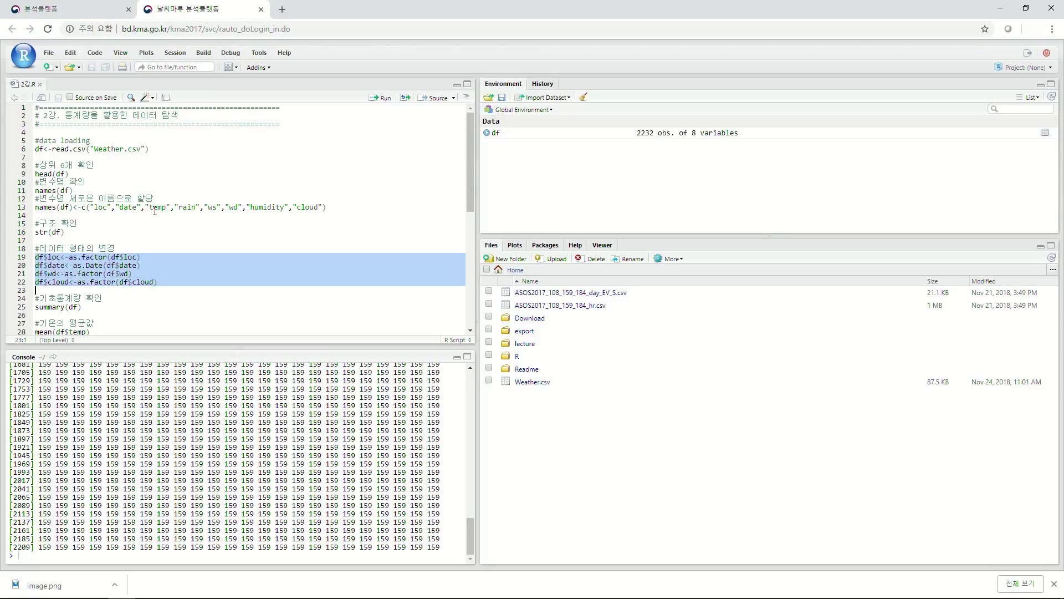
key(ctrl+Return)
key(Down)
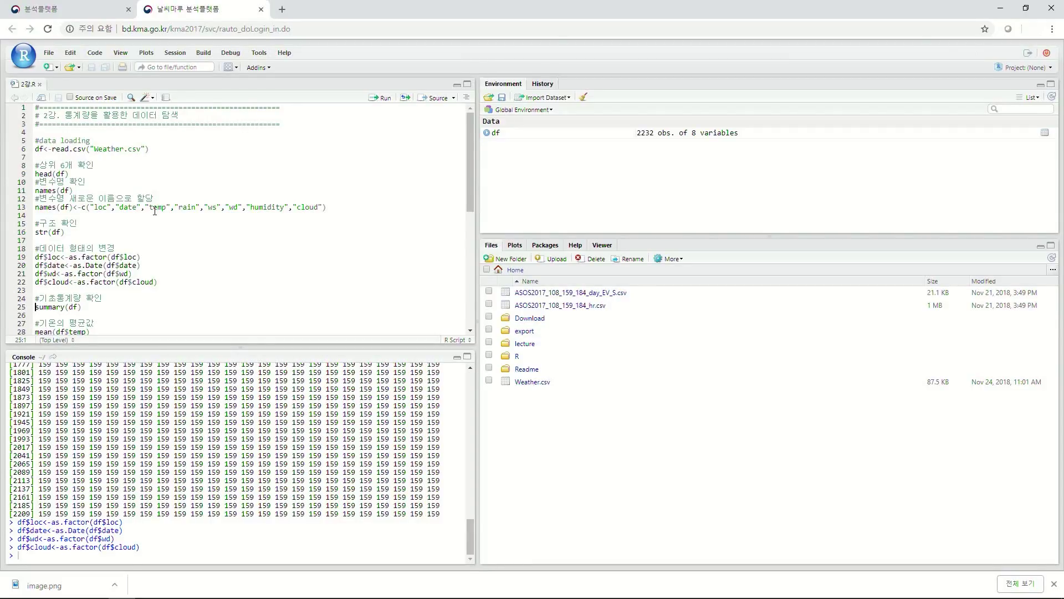
key(ctrl+Return)
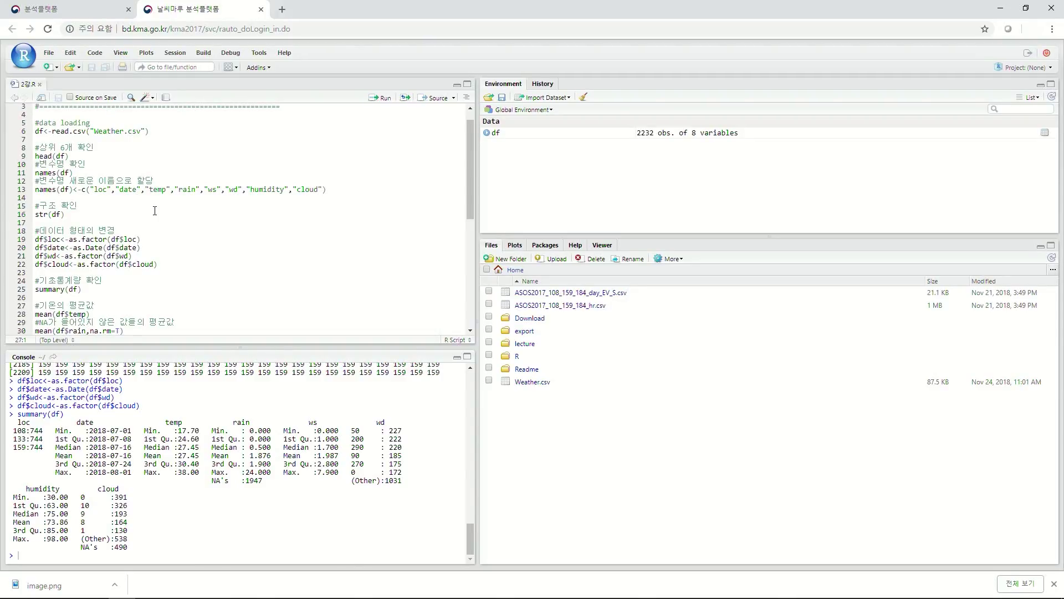
Compute the mean of df's rain column with missing values excluded using na.rm=T.
key(Down)
key(Down)
key(Down)
key(Down)
key(Down)
key(Down)
key(Down)
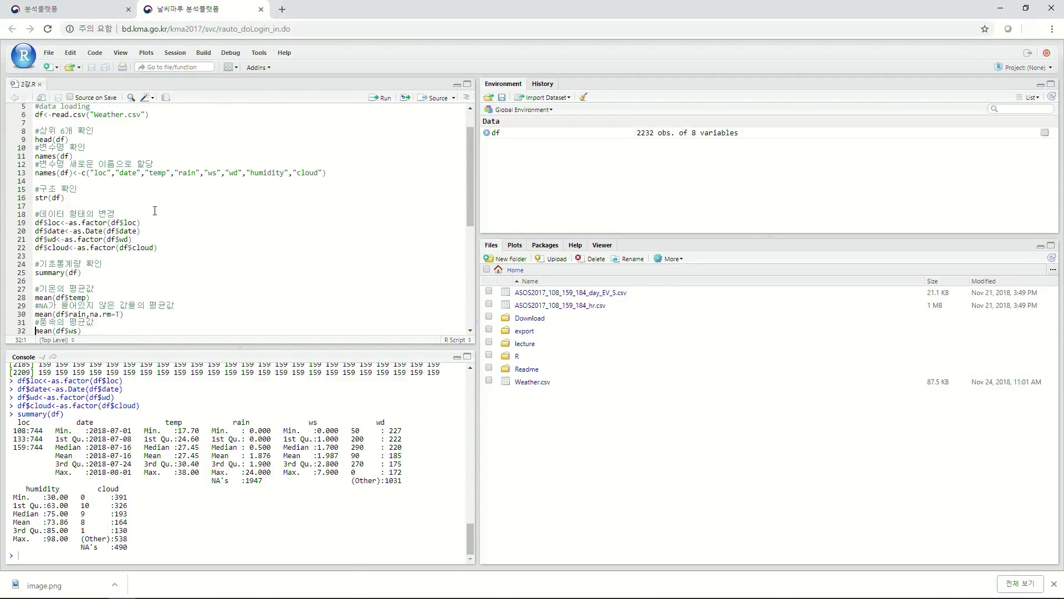
key(Down)
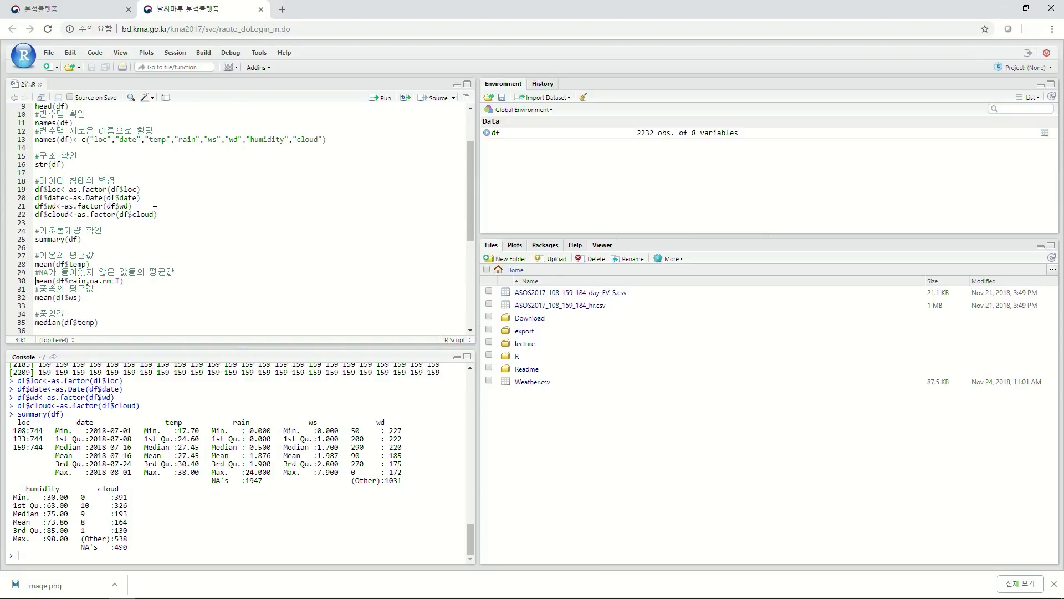
key(End)
key(Left)
key(ctrl+Return)
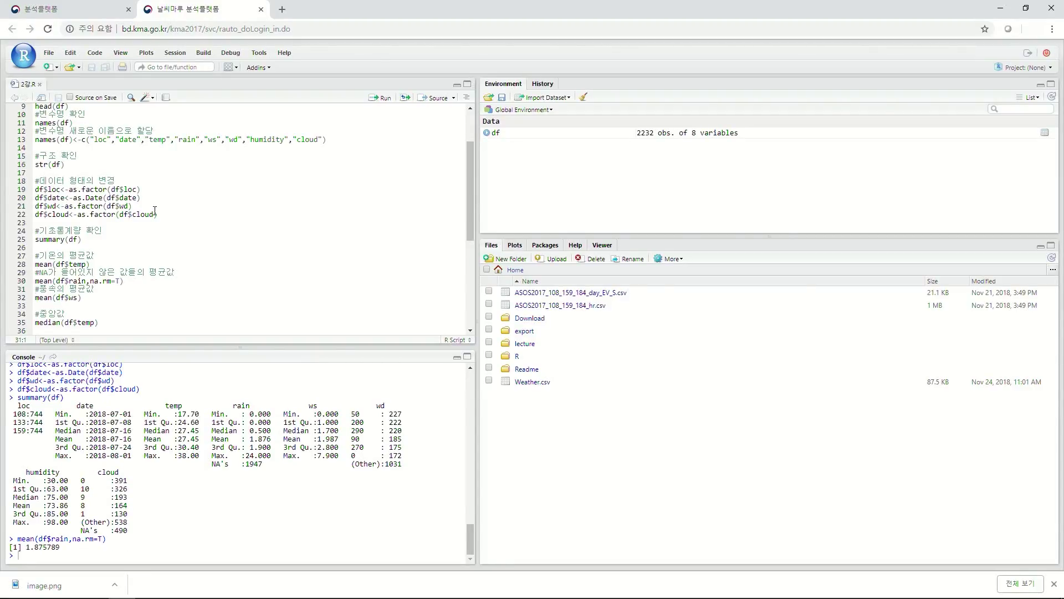
Compute the range and the interquartile range of df's temp column.
key(Down)
key(Down)
key(Down)
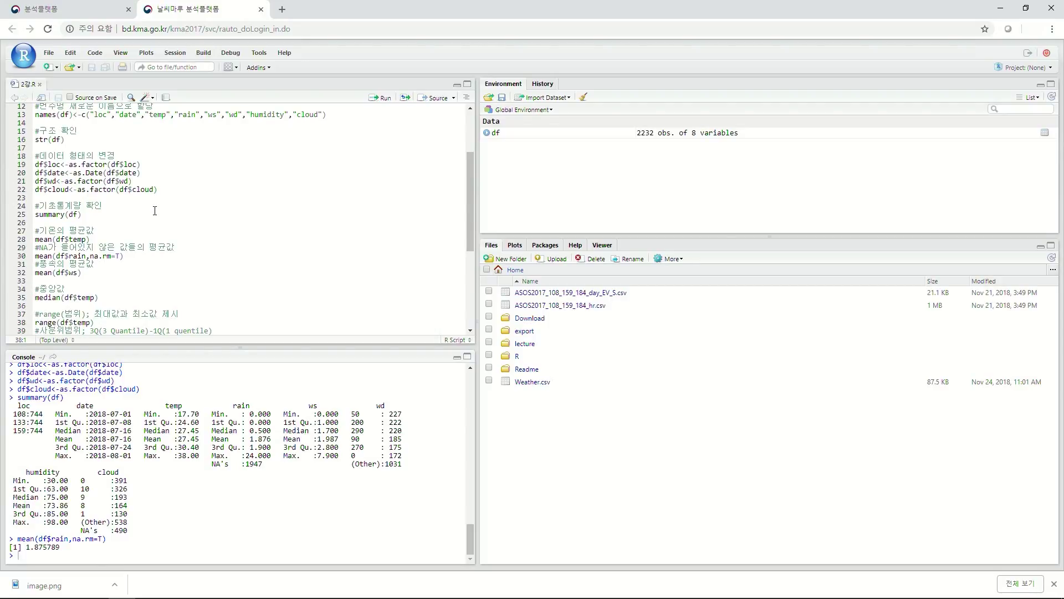
key(ctrl+Return)
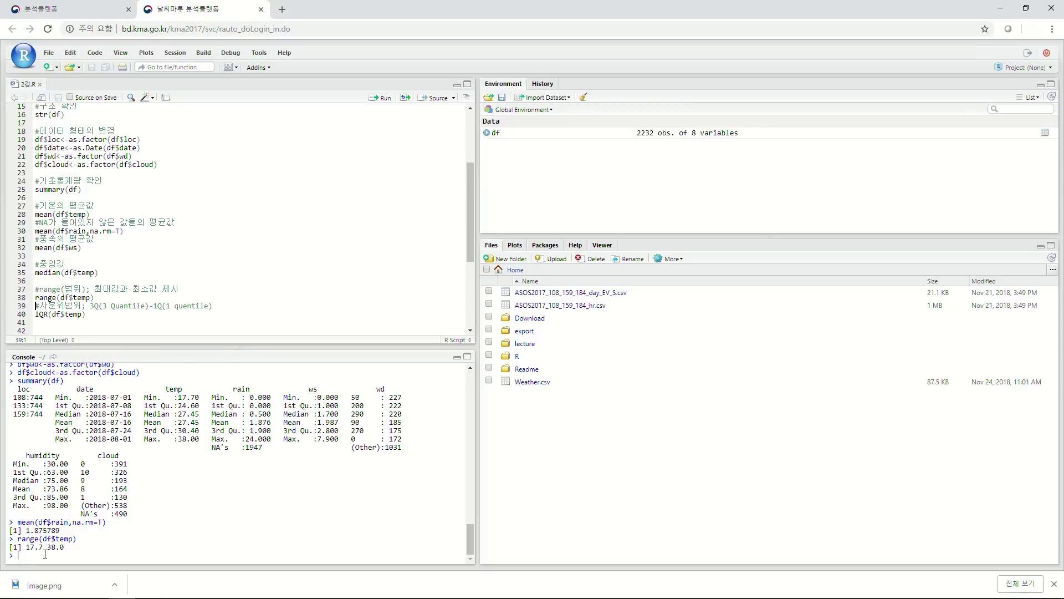
click(66, 314)
key(ctrl+Return)
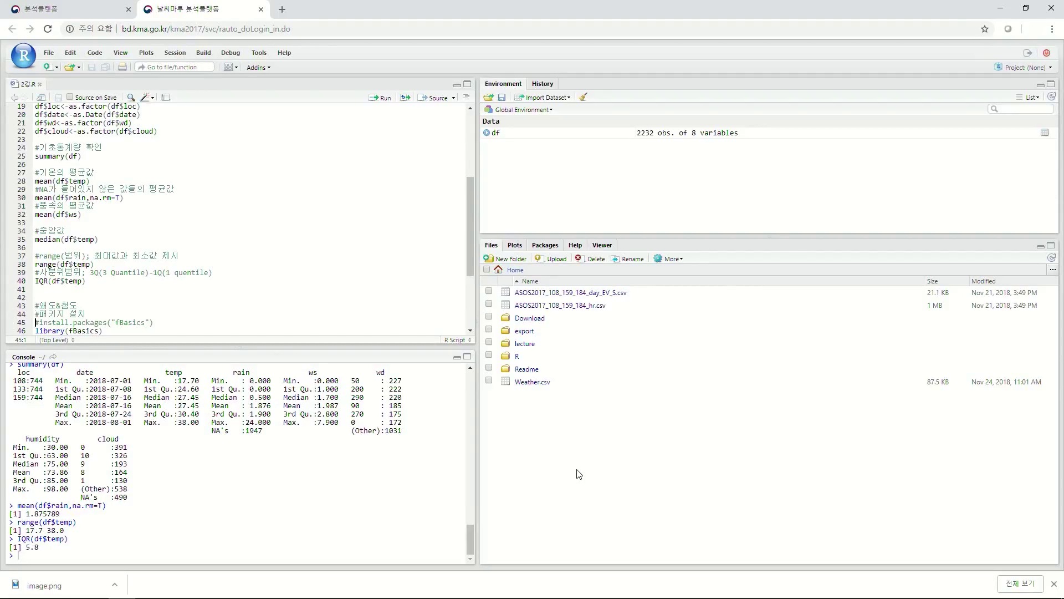
Load the fBasics library and compute the skewness and kurtosis of df's temp column.
key(Down)
key(Down)
key(Down)
key(Down)
key(Down)
key(Down)
key(Down)
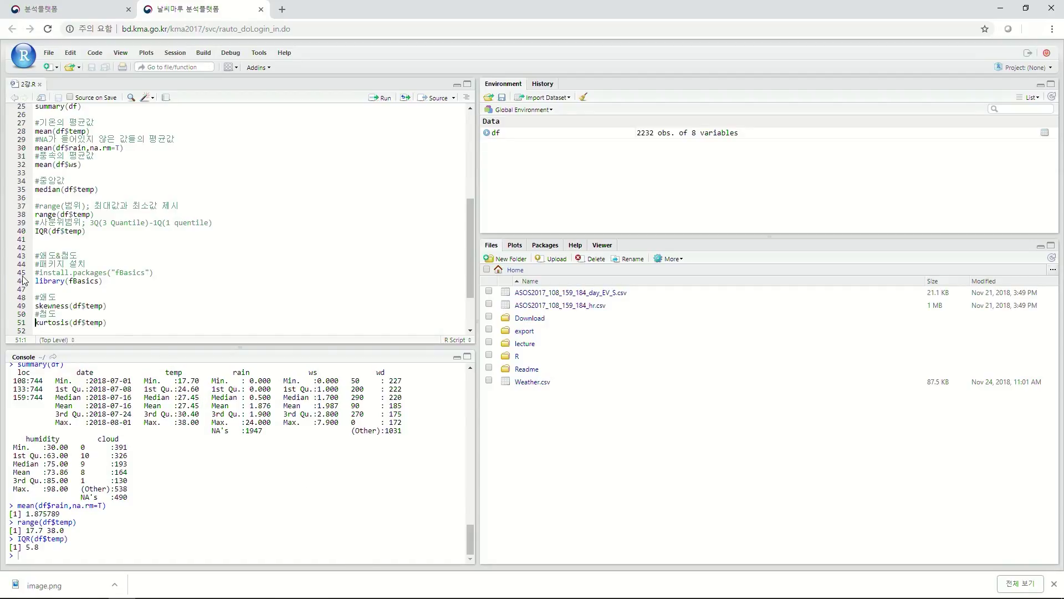
drag(39, 272, 171, 270)
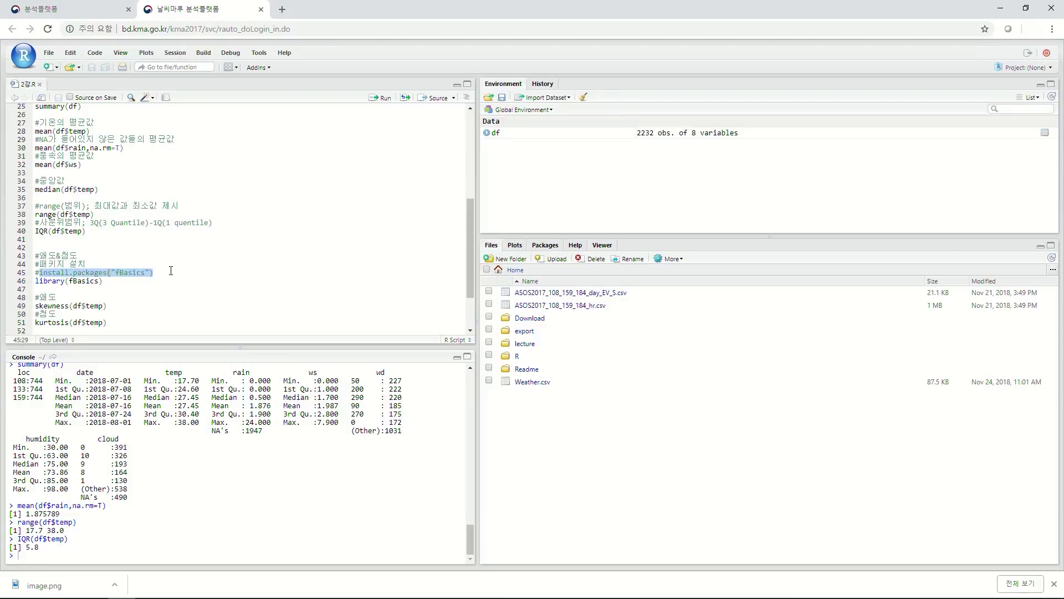
click(171, 270)
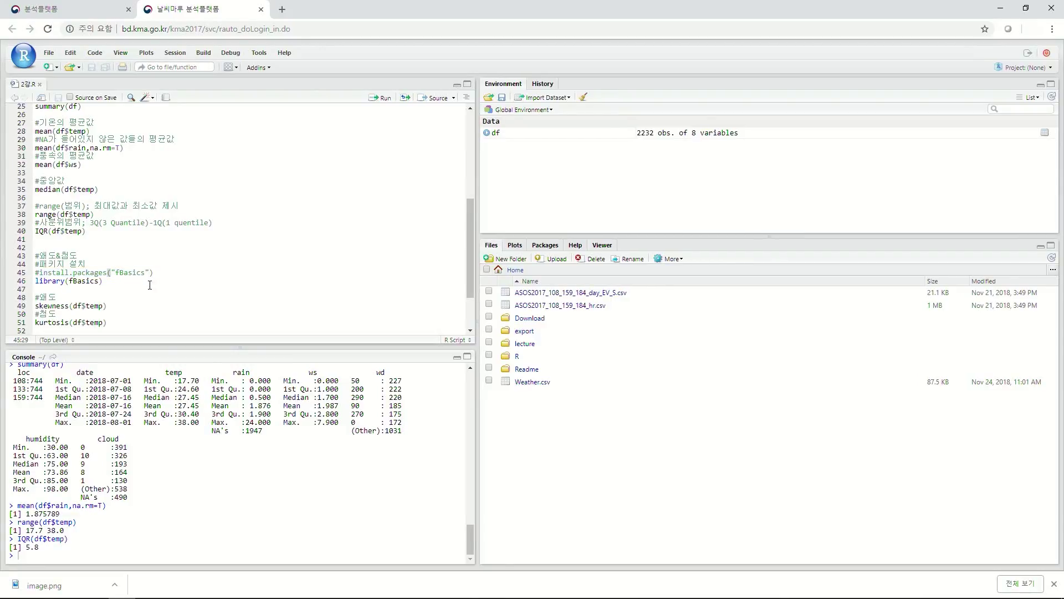
click(43, 281)
key(ctrl+Return)
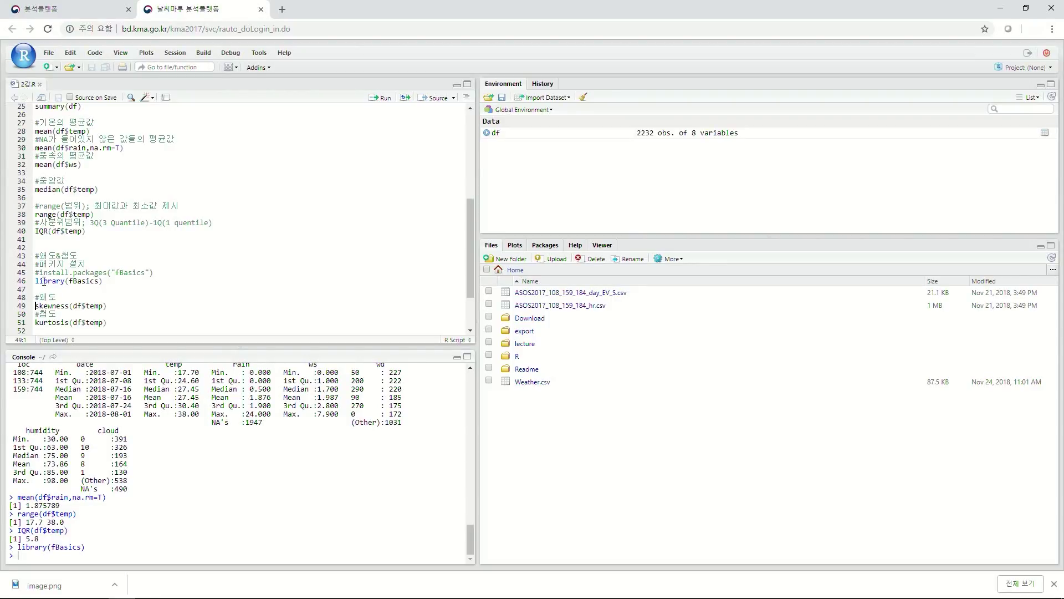
key(ctrl+Return)
key(ctrl+Return)
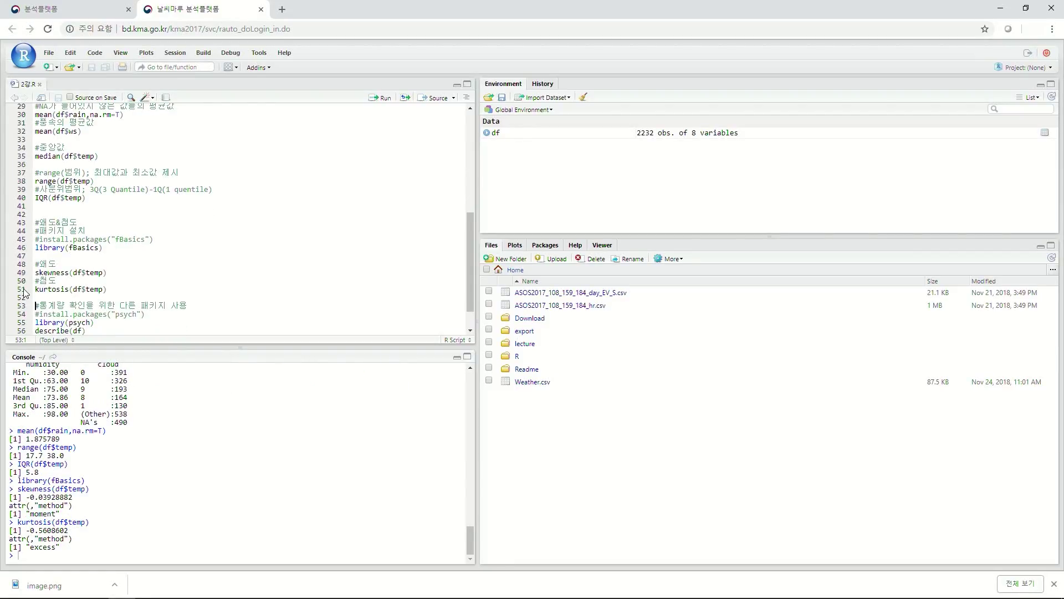
Load the psych library and run describe on df for its full descriptive statistics.
scroll(99, 306, down, 2)
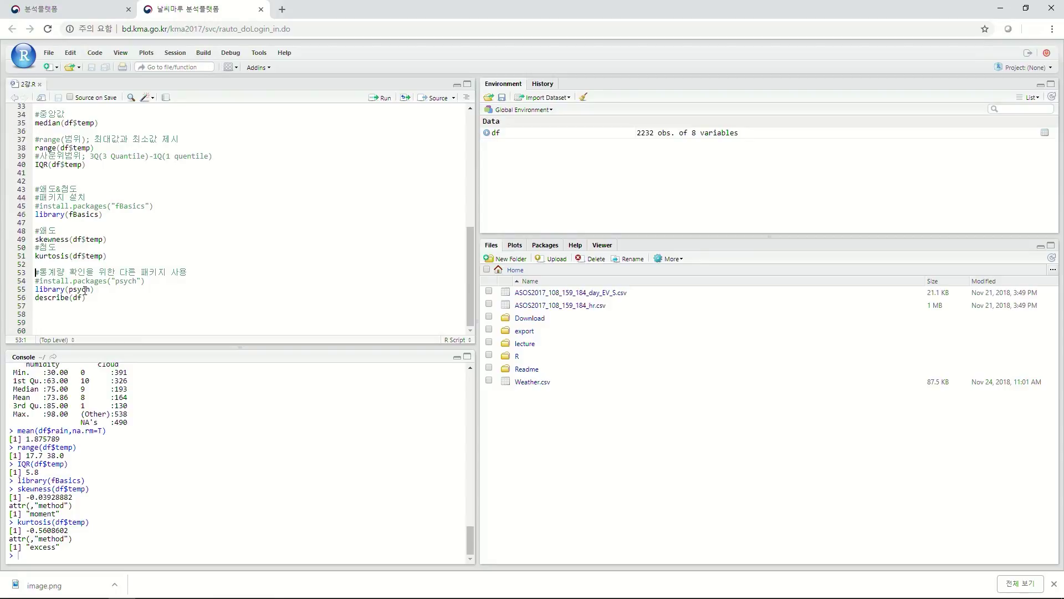
triple_click(51, 299)
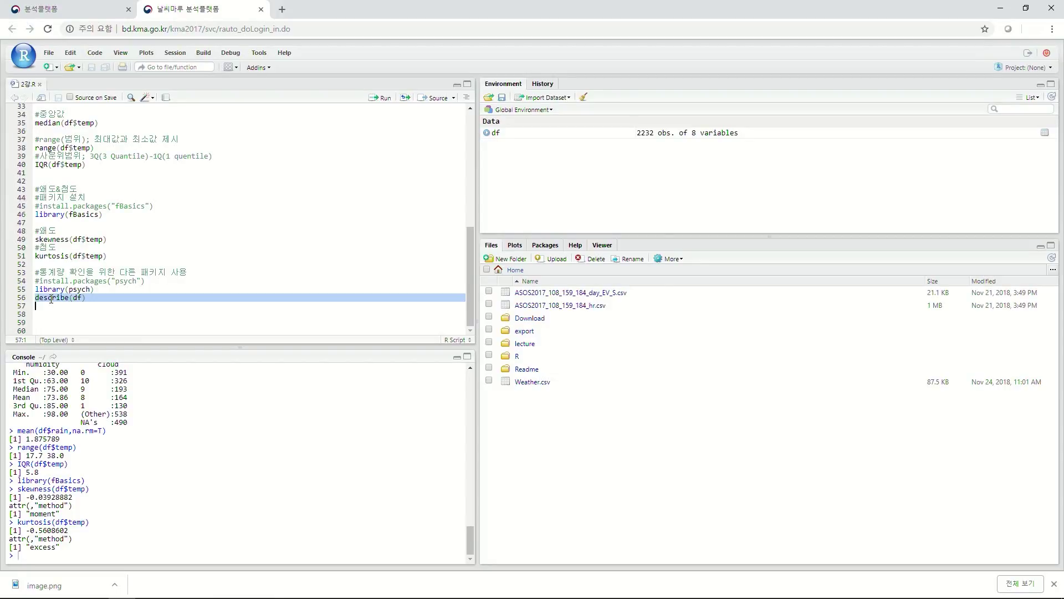
click(52, 289)
key(ctrl+Return)
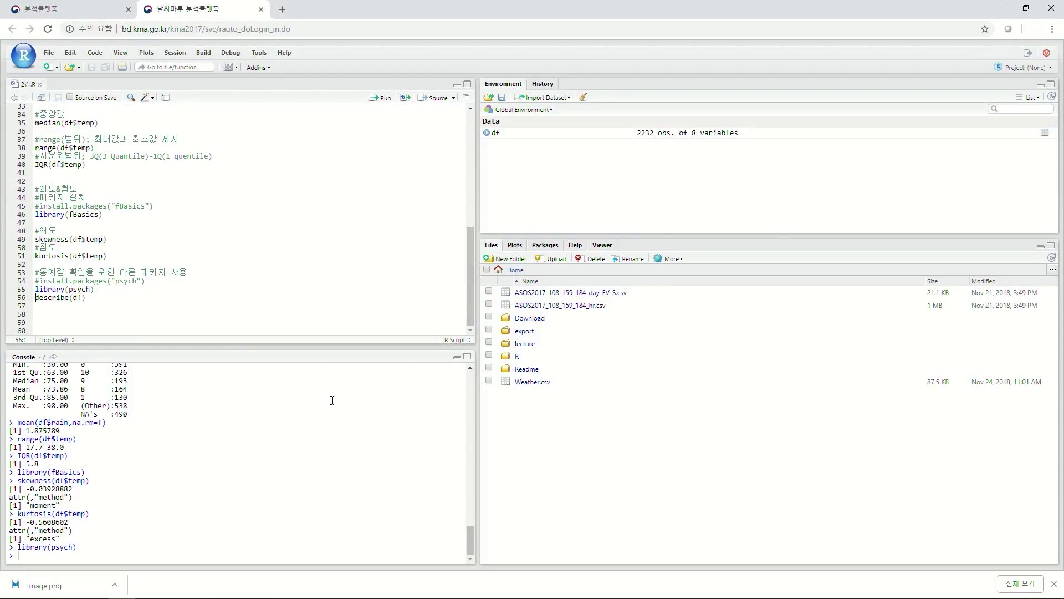
key(ctrl+Return)
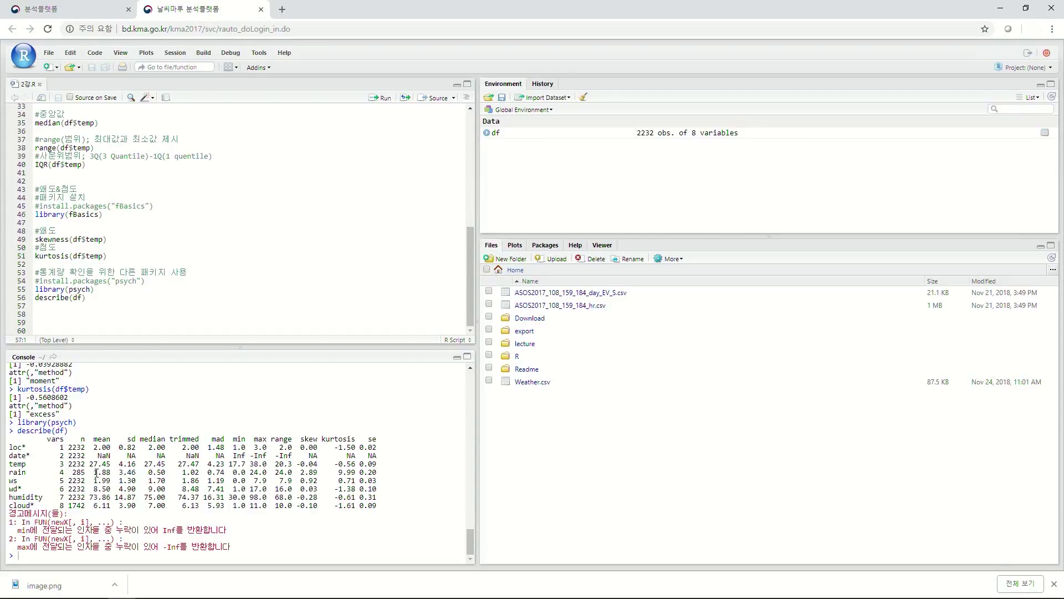
Examine the mean, standard deviation and median of temp in the describe output.
double_click(92, 464)
click(124, 463)
drag(121, 464, 163, 460)
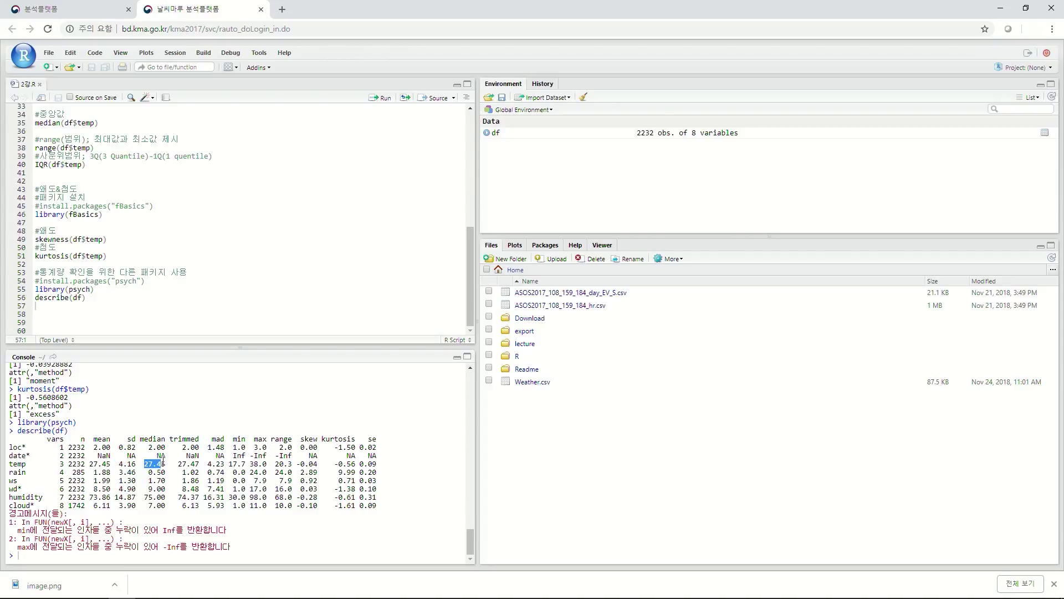